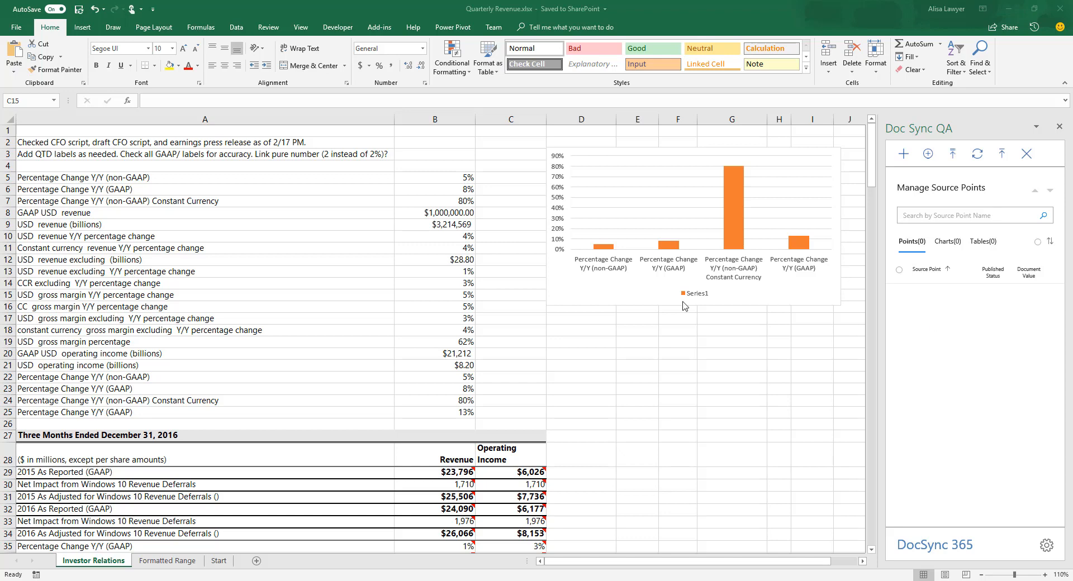
{"action": "left_click", "coordinate": [386, 213]}
{"action": "left_click_drag", "start_coordinate": [397, 215], "coordinate": [467, 213]}
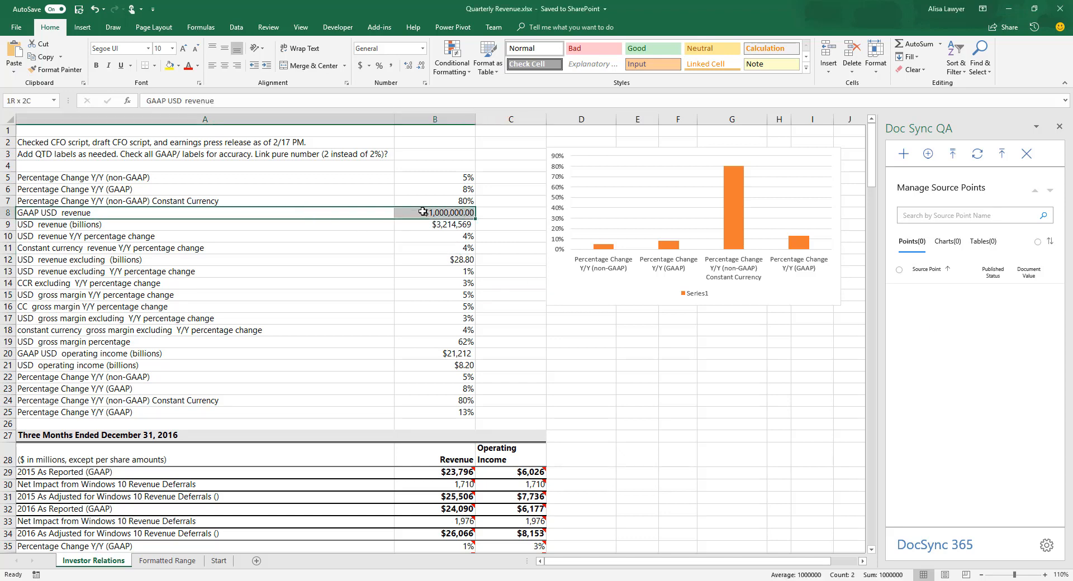
{"action": "left_click", "coordinate": [557, 288]}
{"action": "left_click_drag", "start_coordinate": [375, 465], "coordinate": [528, 523]}
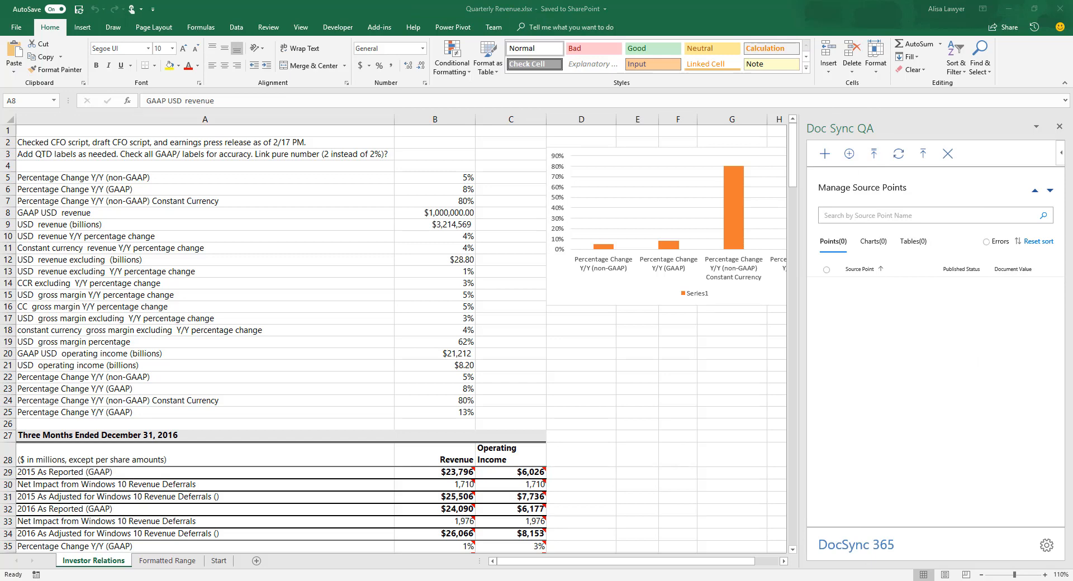
Add a source point named from the GAAP USD revenue label in A8, with cell B8 as its range, and save it.
{"action": "left_click", "coordinate": [826, 154]}
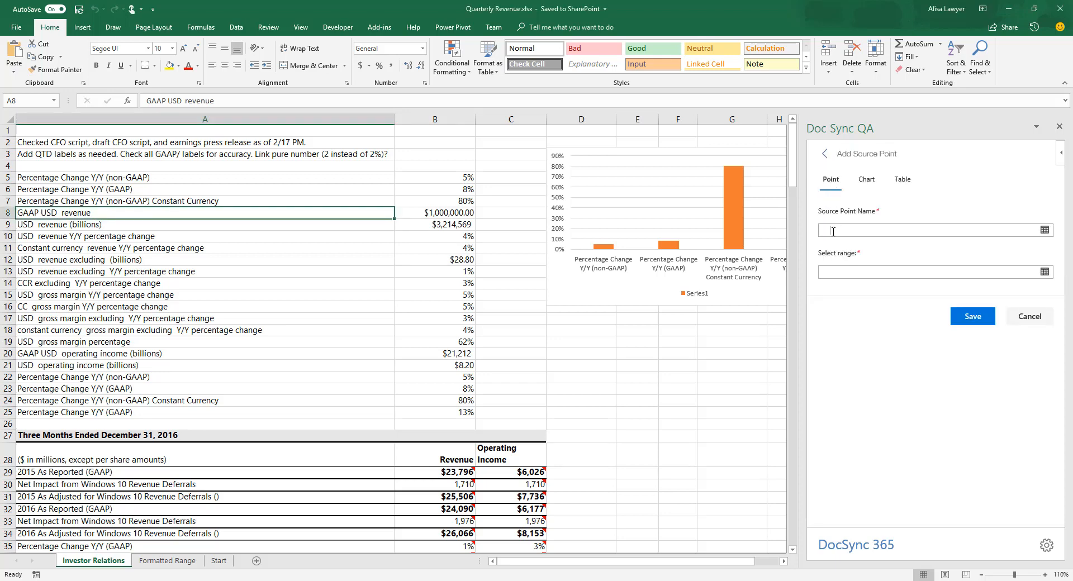
{"action": "left_click", "coordinate": [284, 239]}
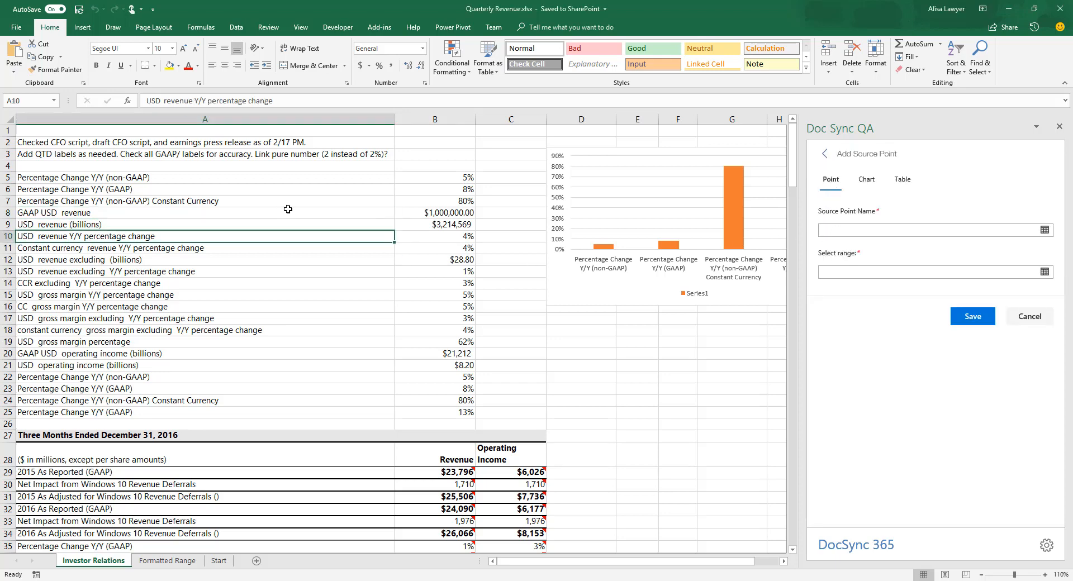
{"action": "left_click", "coordinate": [288, 209]}
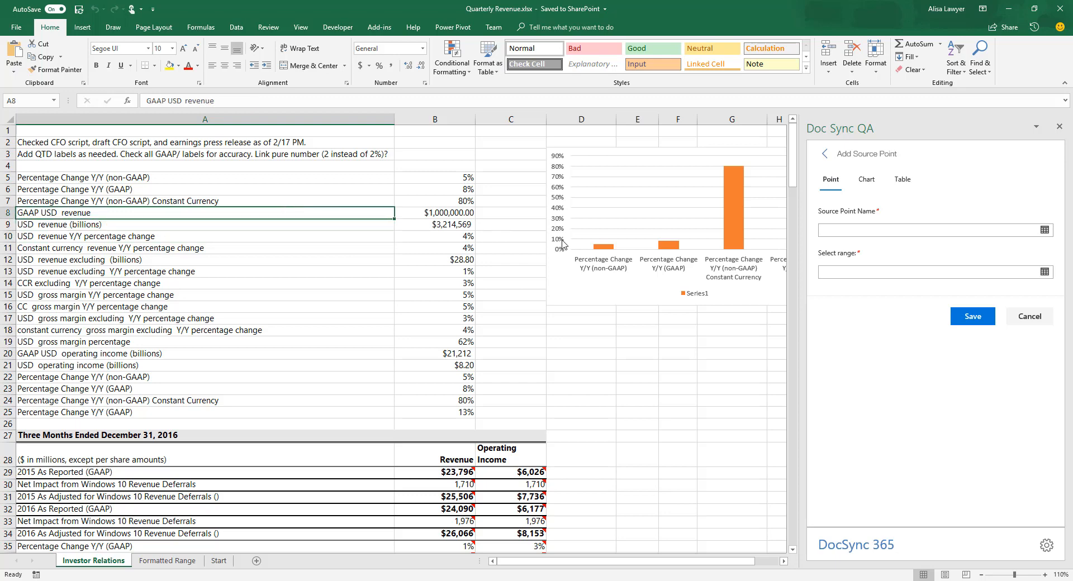
{"action": "left_click", "coordinate": [1045, 230]}
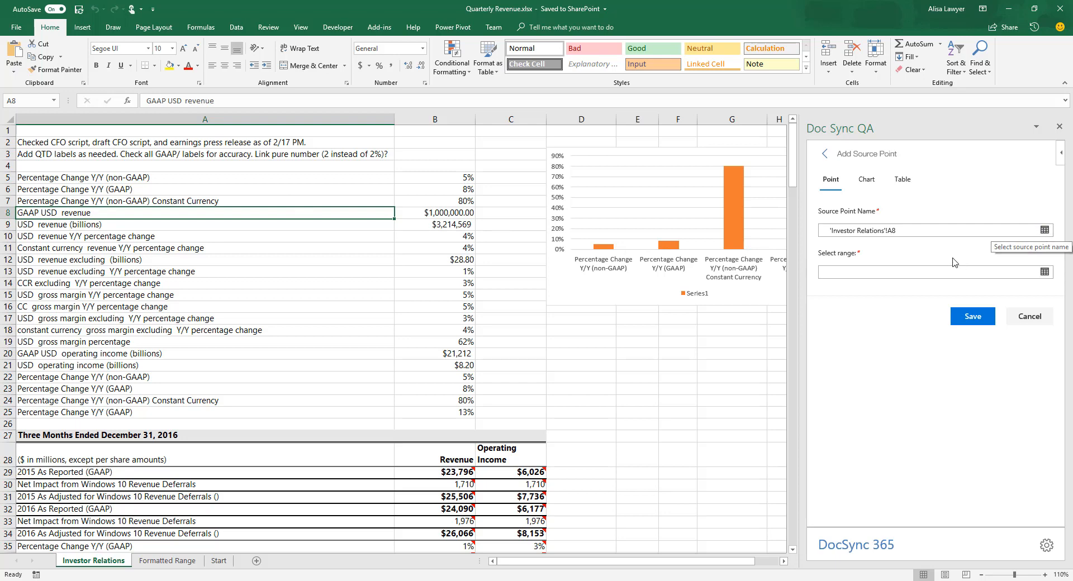
{"action": "left_click", "coordinate": [455, 213]}
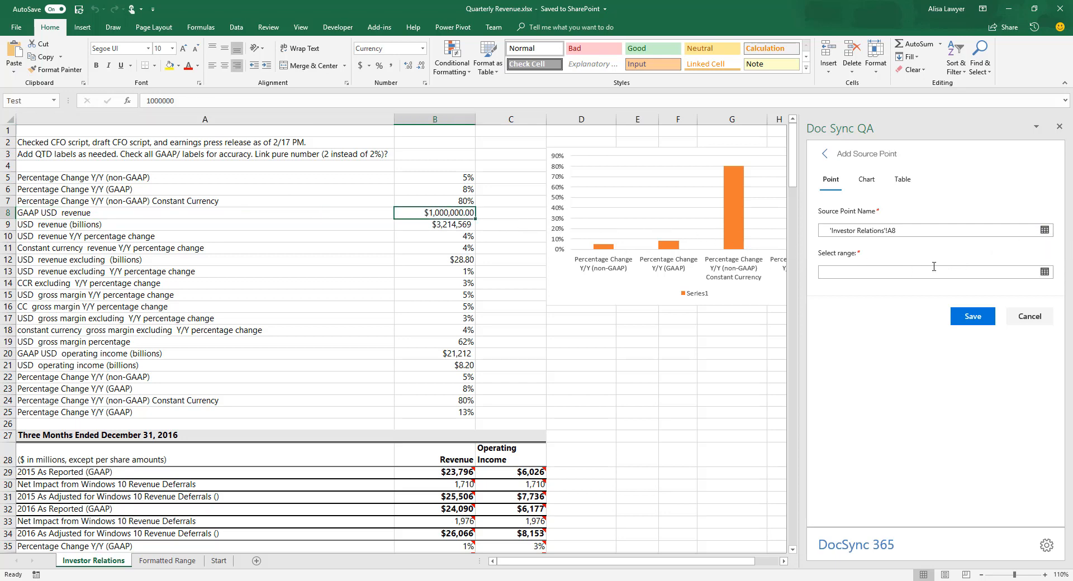
{"action": "left_click", "coordinate": [1045, 273]}
{"action": "left_click", "coordinate": [972, 317]}
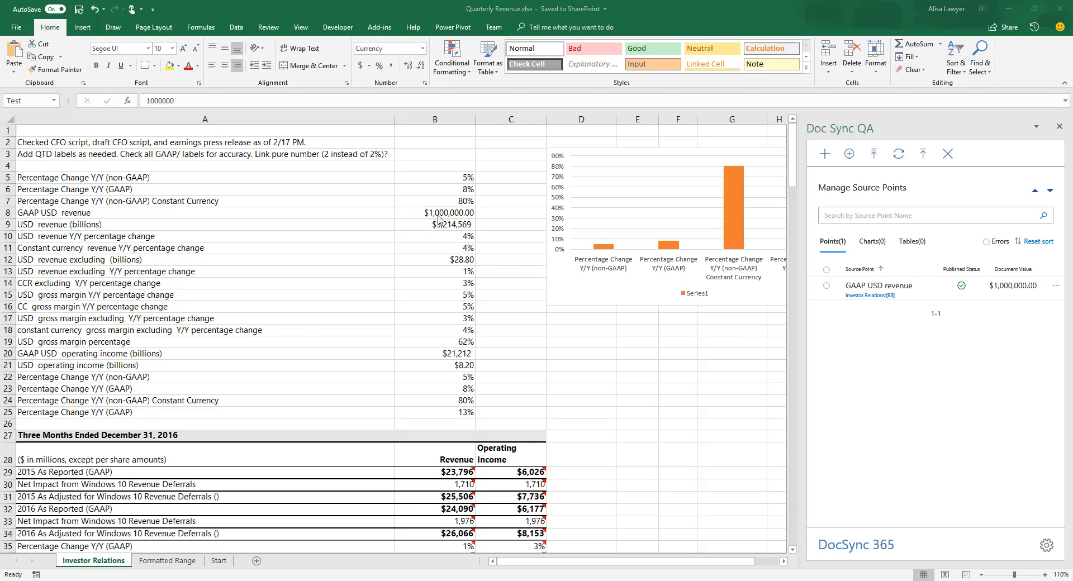
Set the GAAP USD revenue value in cell B8 to 1300000.
{"action": "left_click", "coordinate": [439, 219]}
{"action": "type", "text": "130"}
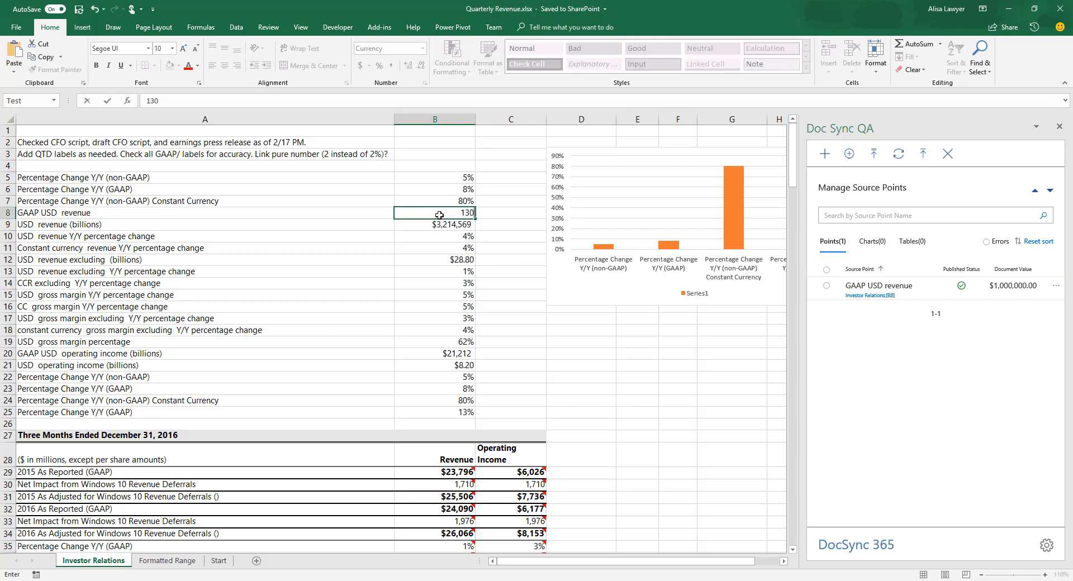
{"action": "type", "text": "0000"}
{"action": "key", "text": "Return"}
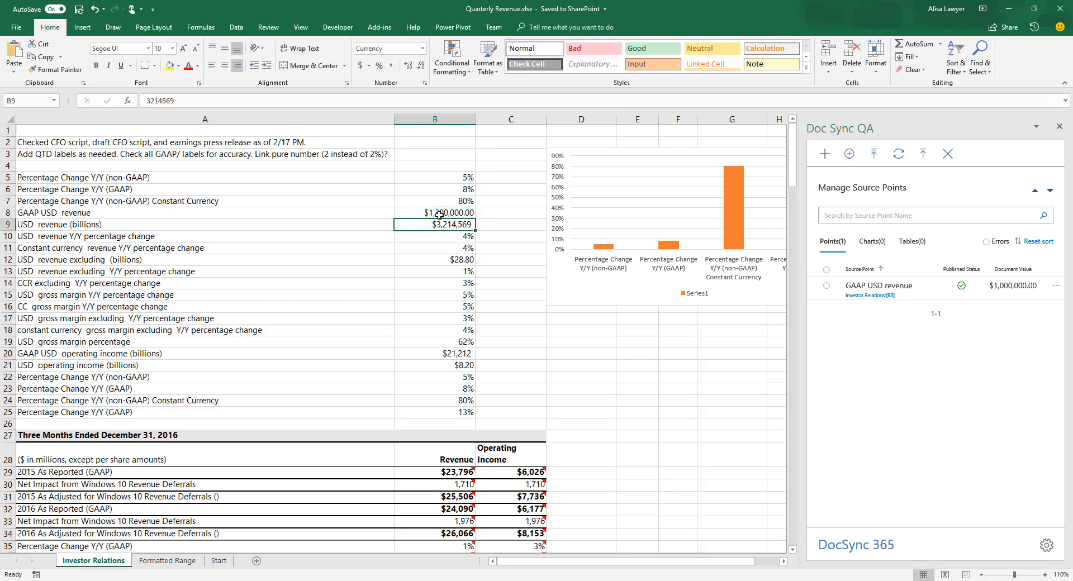
Refresh the source points and publish the GAAP USD revenue point.
{"action": "left_click", "coordinate": [898, 156]}
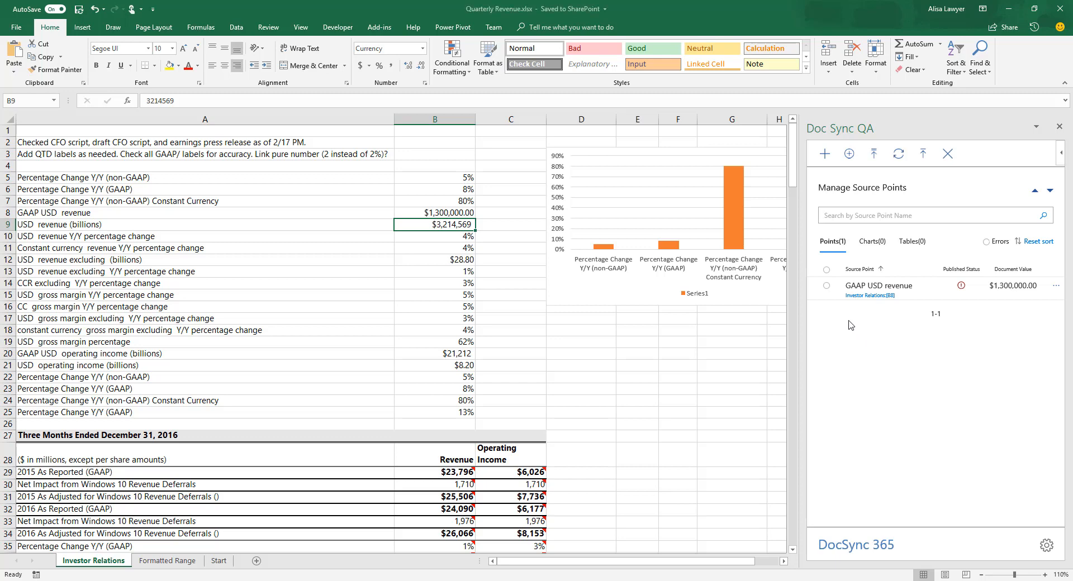
{"action": "left_click", "coordinate": [827, 286]}
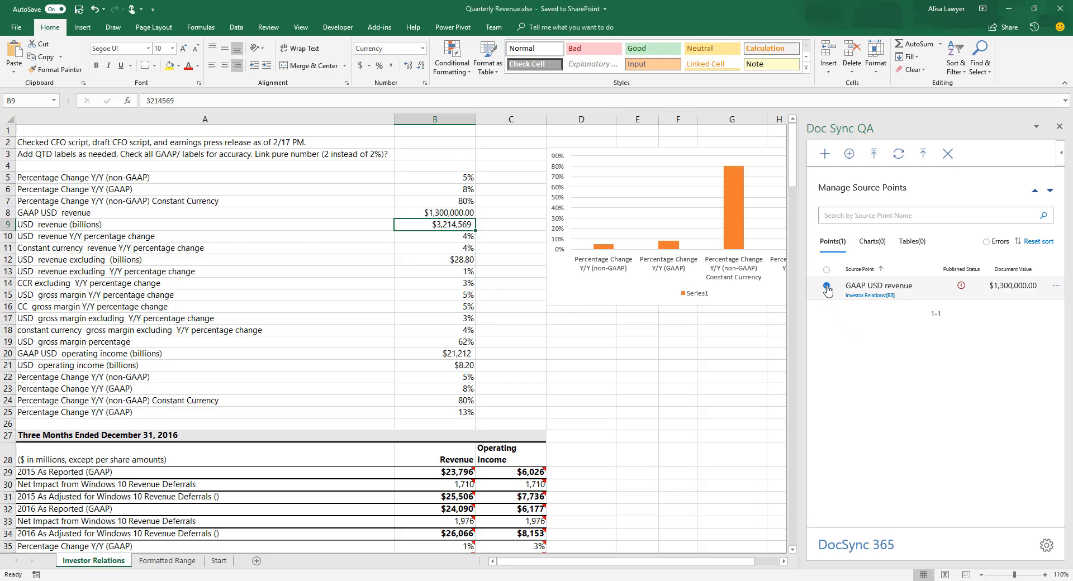
{"action": "left_click", "coordinate": [924, 153]}
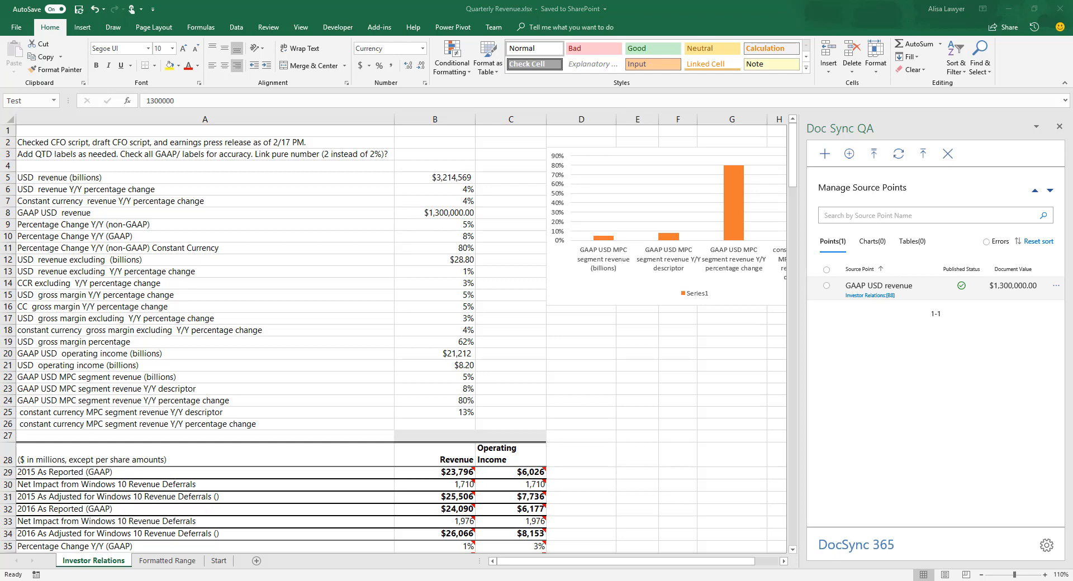
Review the publish history of the GAAP USD revenue source point, and collapse it again.
{"action": "left_click", "coordinate": [1055, 286]}
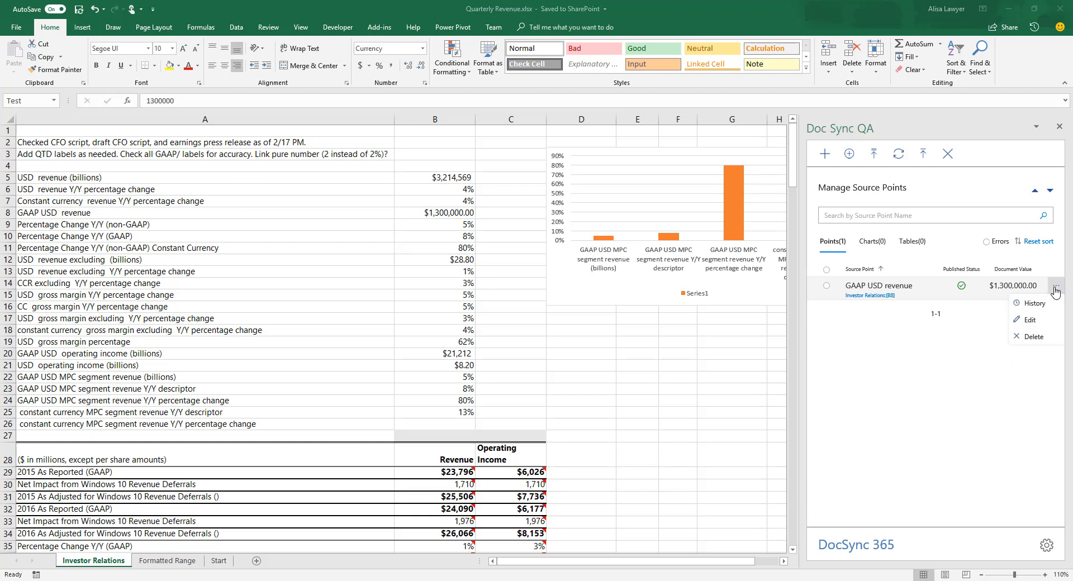
{"action": "left_click", "coordinate": [1047, 304]}
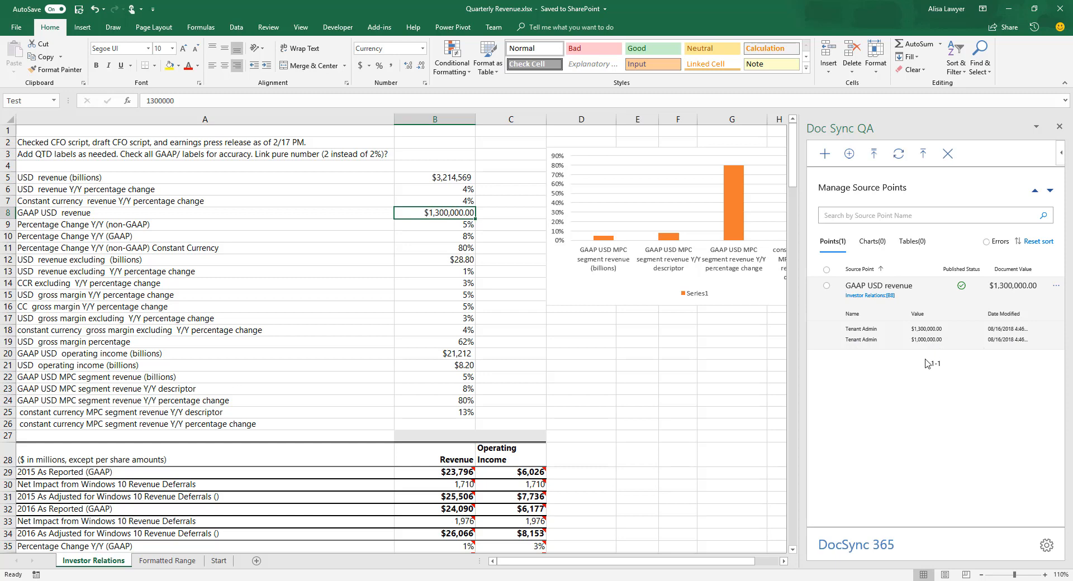
{"action": "left_click", "coordinate": [928, 288]}
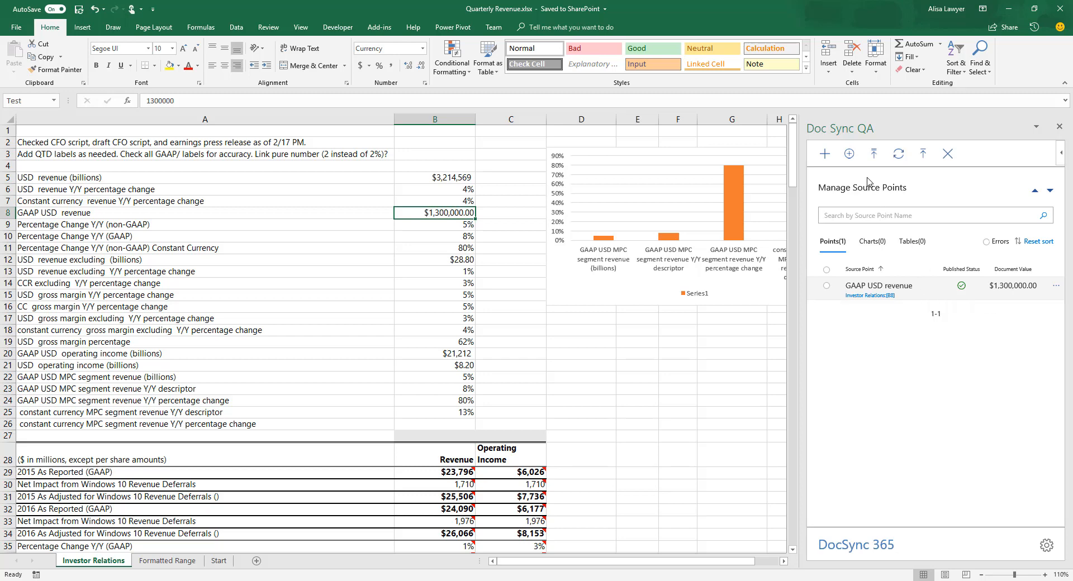
Bulk-add source points from the label and value range A9:B25 of the Investor Relations sheet and save them.
{"action": "left_click", "coordinate": [850, 154]}
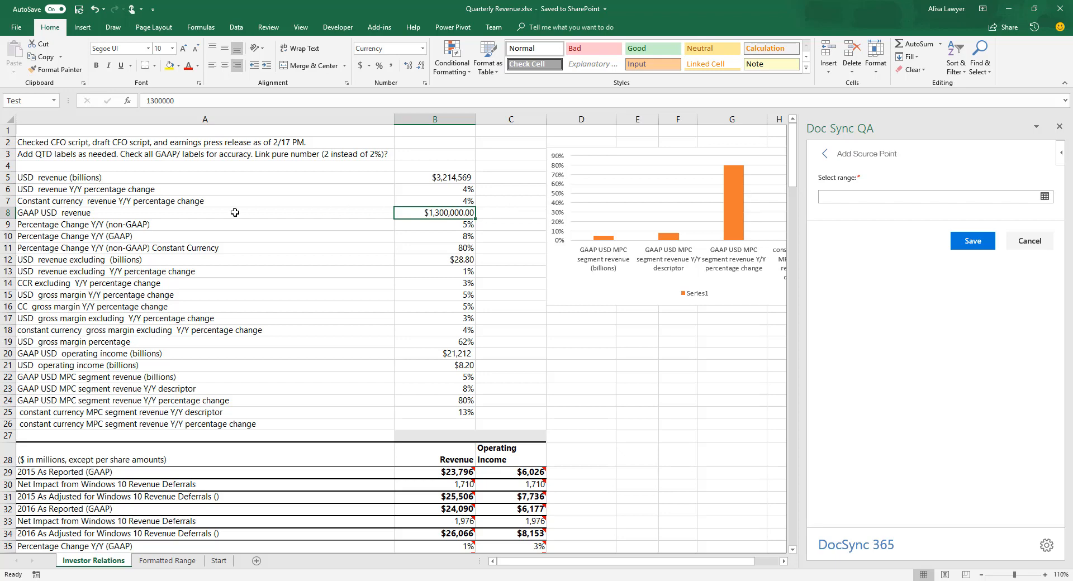
{"action": "left_click", "coordinate": [213, 223]}
{"action": "left_click_drag", "start_coordinate": [345, 259], "coordinate": [447, 414]}
{"action": "left_click", "coordinate": [1044, 197]}
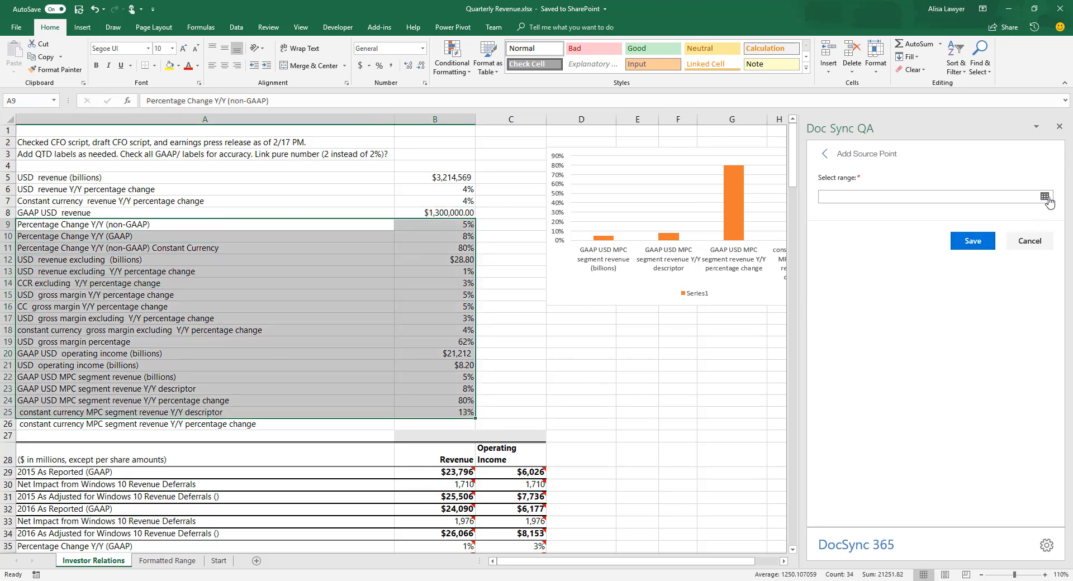
{"action": "left_click", "coordinate": [974, 241]}
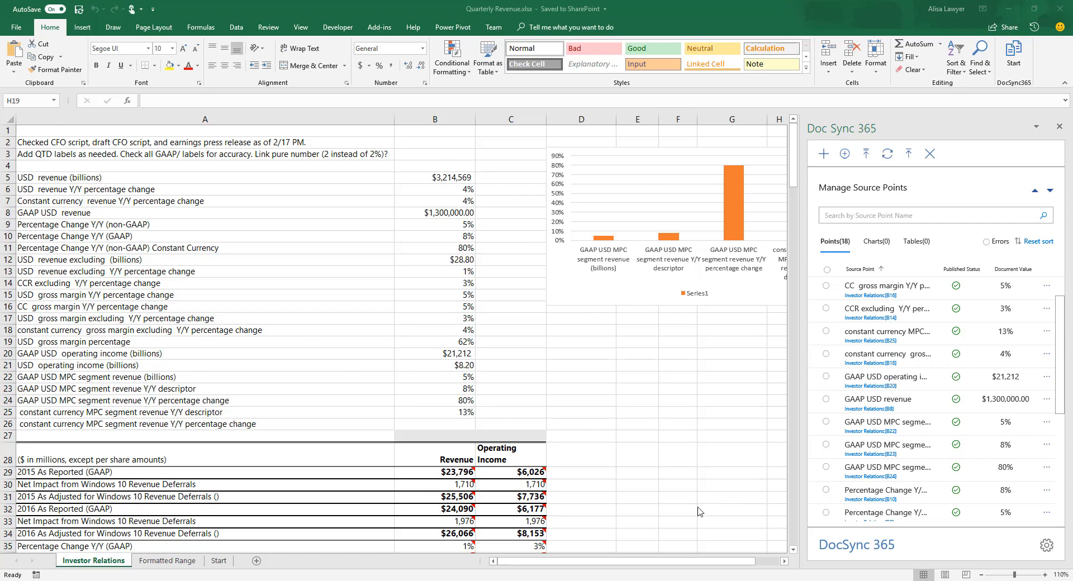
Switch to the Quarterly Press Release document in Word and start adding a destination point with Quarterly Revenue.xlsx as the source file.
{"action": "left_click", "coordinate": [601, 580]}
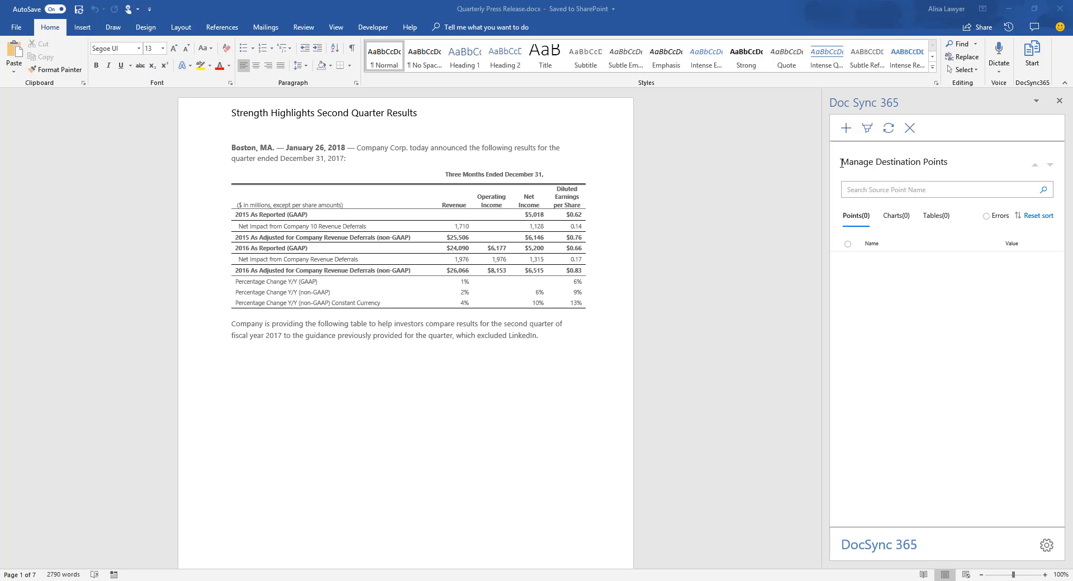
{"action": "left_click", "coordinate": [847, 130]}
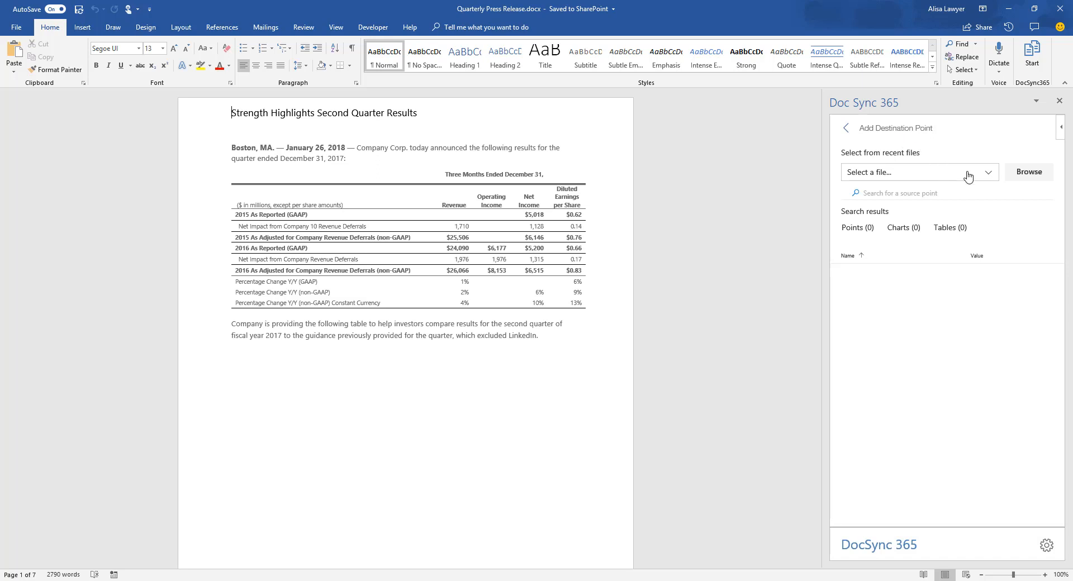
{"action": "left_click", "coordinate": [1029, 173]}
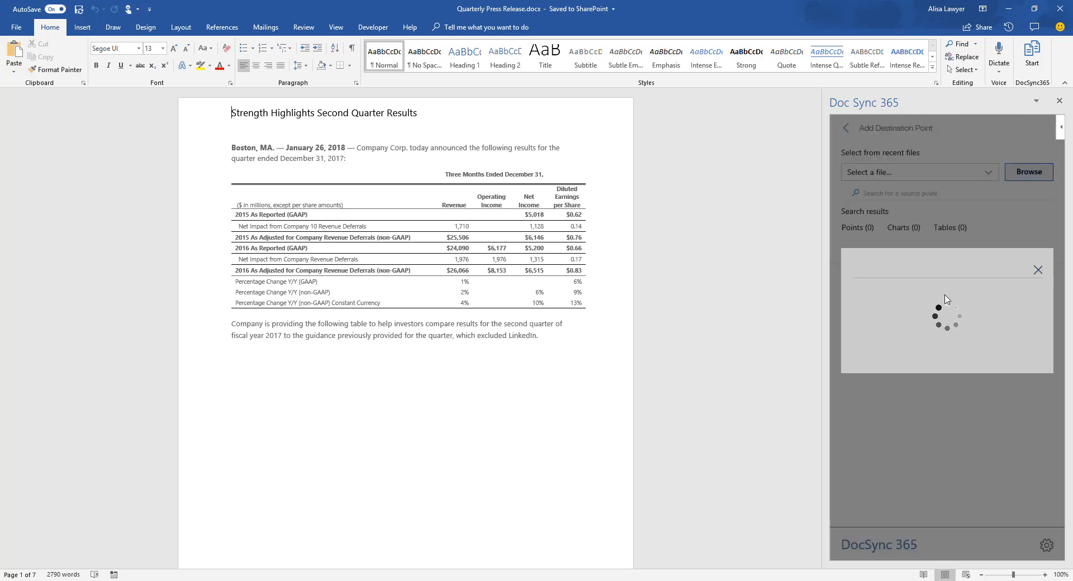
{"action": "left_click", "coordinate": [906, 297]}
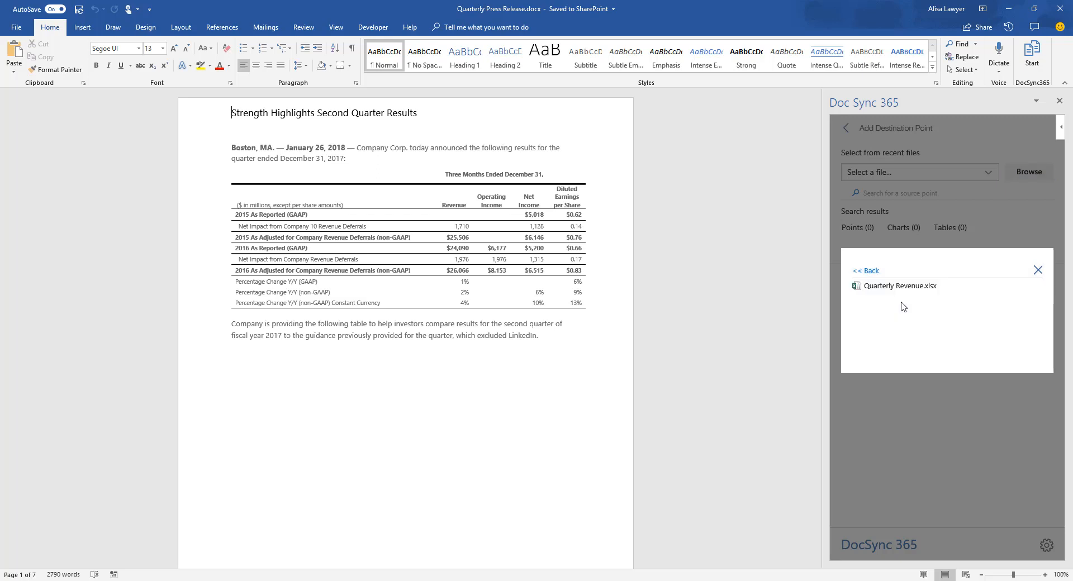
{"action": "left_click", "coordinate": [901, 288]}
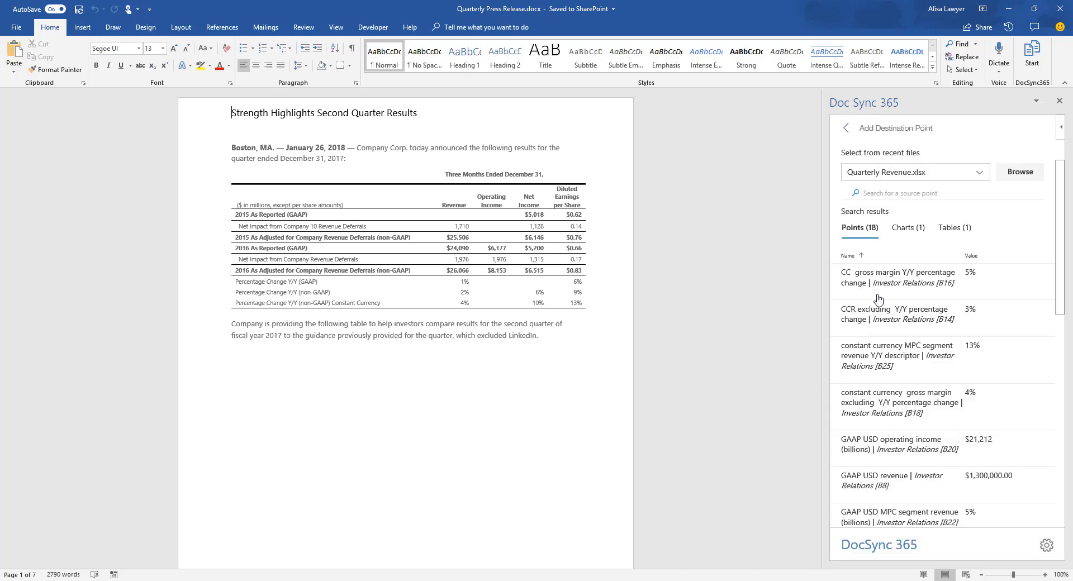
Look through the charts and tables available in the source workbook, and return to the list of points.
{"action": "left_click", "coordinate": [906, 230]}
{"action": "left_click", "coordinate": [949, 230]}
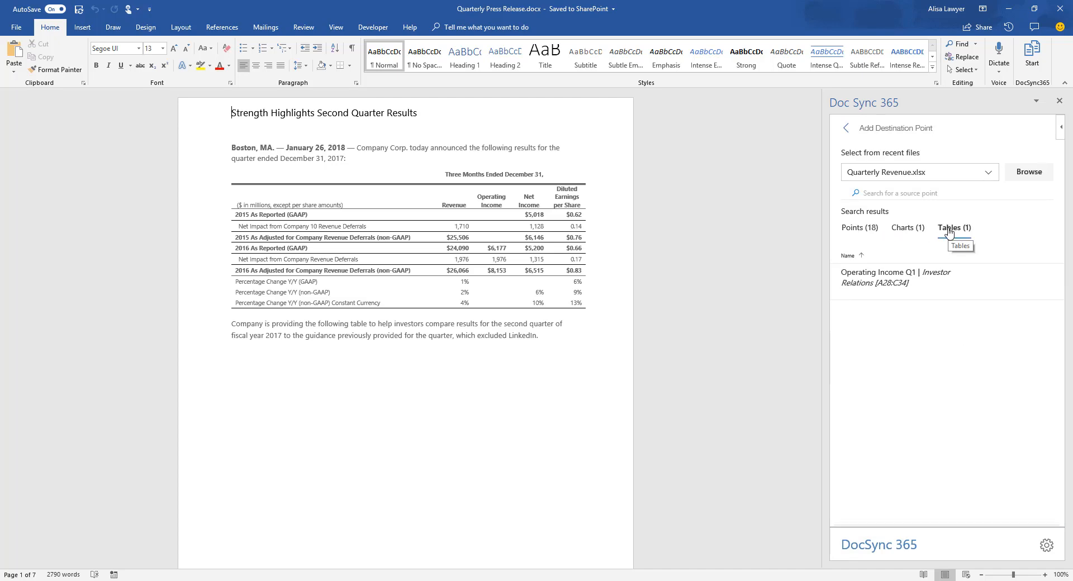
{"action": "left_click", "coordinate": [861, 229]}
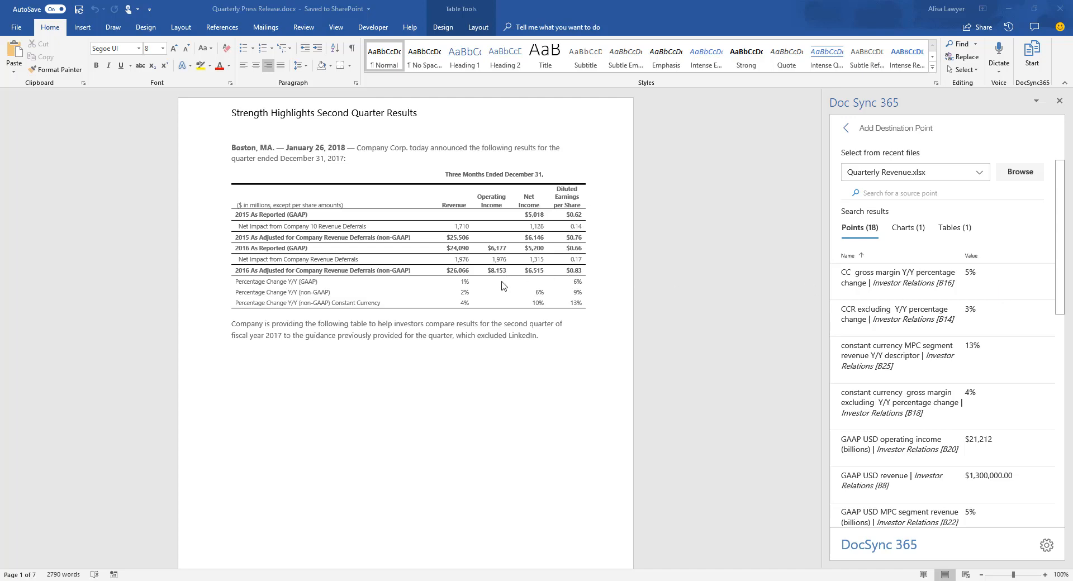
Search the source points for "percentage" and insert Percentage Change Y/Y (GAAP) into the Operating Income cell of the matching table row.
{"action": "left_click_drag", "start_coordinate": [502, 282], "coordinate": [498, 297]}
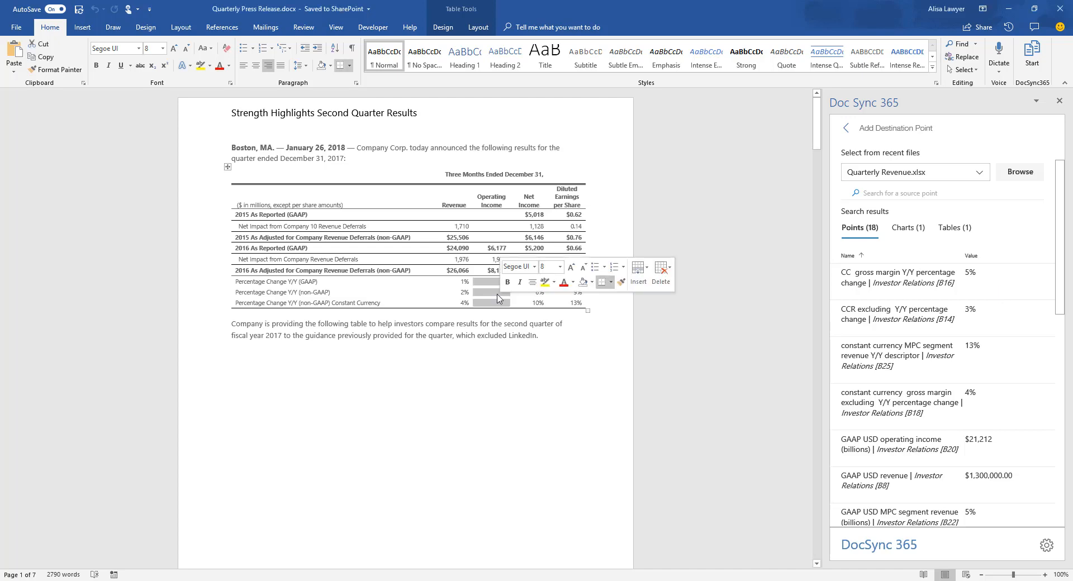
{"action": "left_click", "coordinate": [495, 286]}
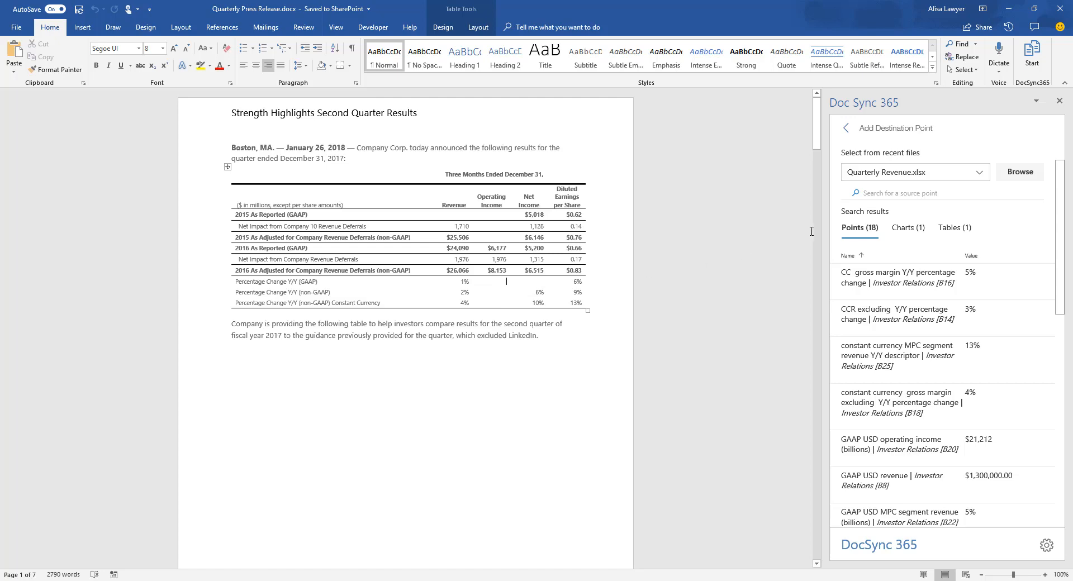
{"action": "left_click", "coordinate": [909, 193]}
{"action": "type", "text": "percentage"}
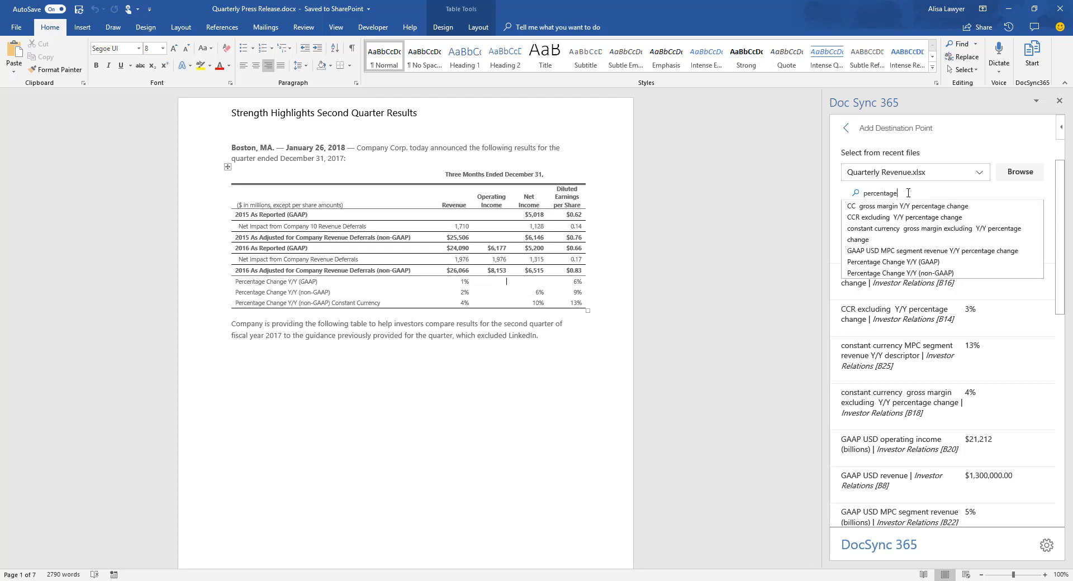
{"action": "key", "text": "Return"}
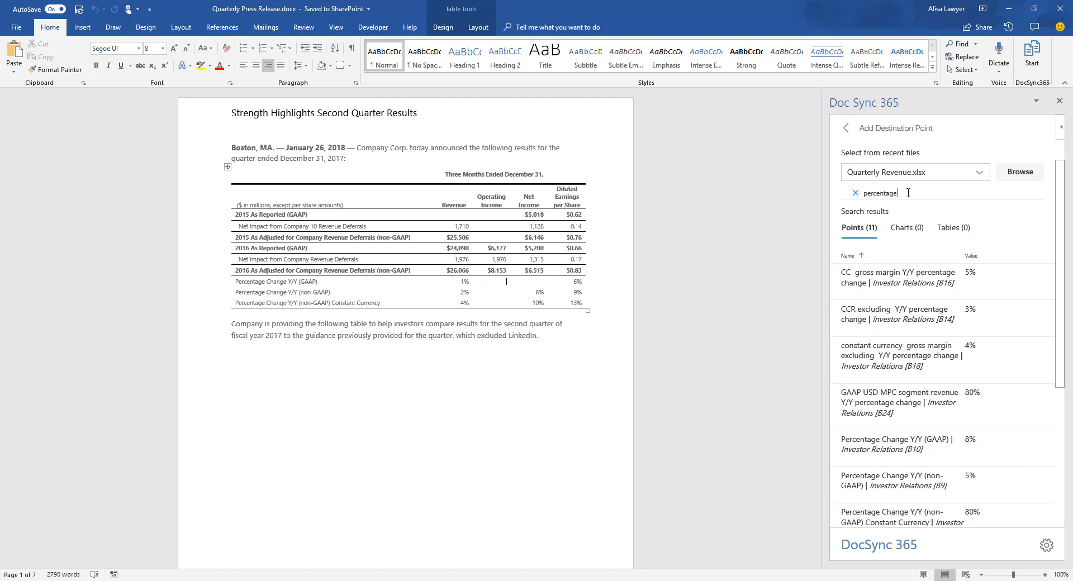
{"action": "left_click", "coordinate": [939, 453]}
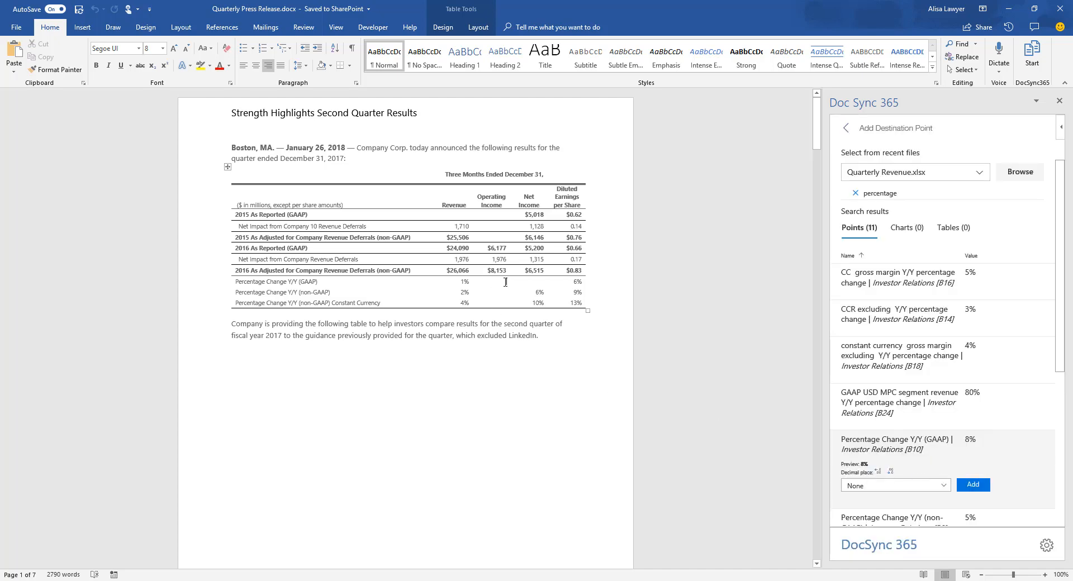
{"action": "left_click", "coordinate": [974, 485]}
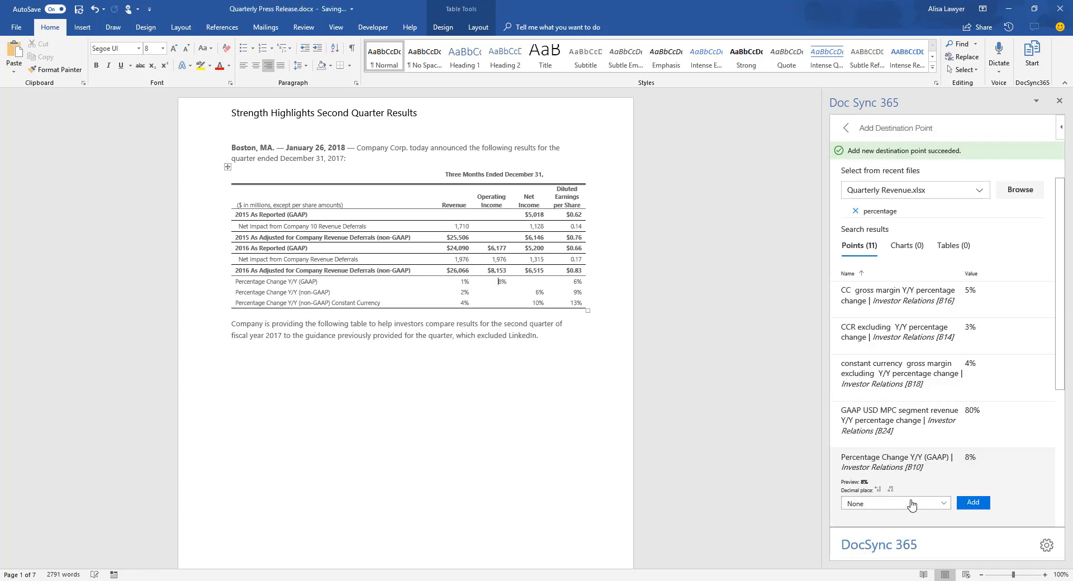
Check the available format conversions and insert Percentage Change Y/Y (non-GAAP) into the Operating Income cell of its matching table row.
{"action": "left_click", "coordinate": [912, 505]}
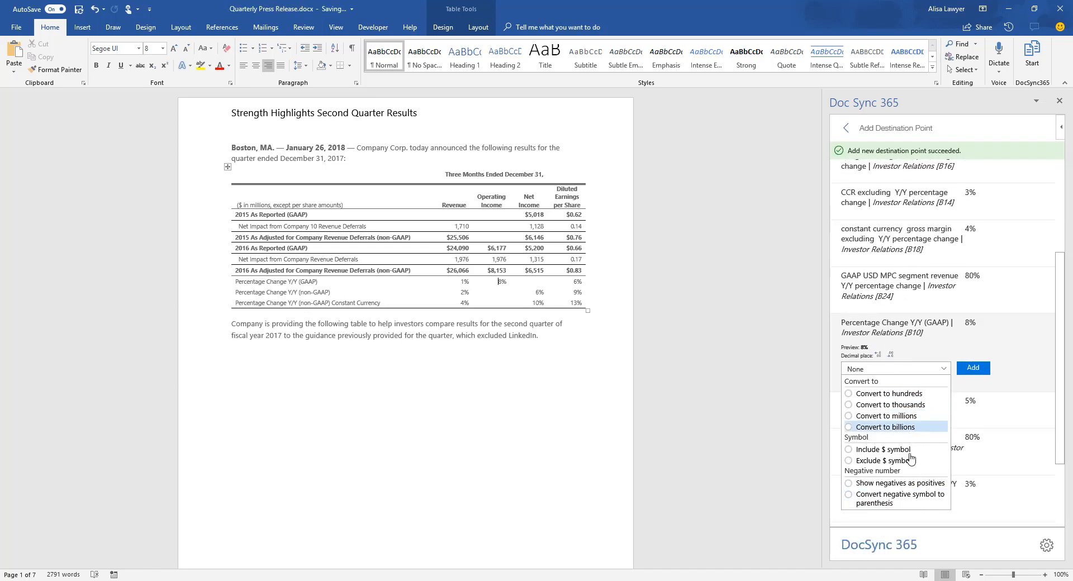
{"action": "left_click", "coordinate": [491, 293]}
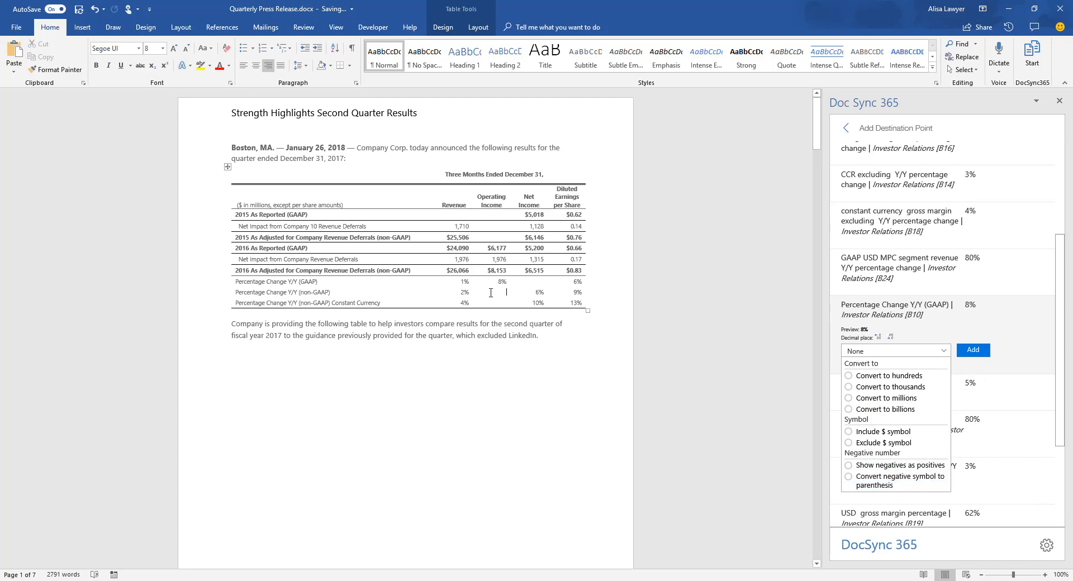
{"action": "left_click", "coordinate": [1007, 392]}
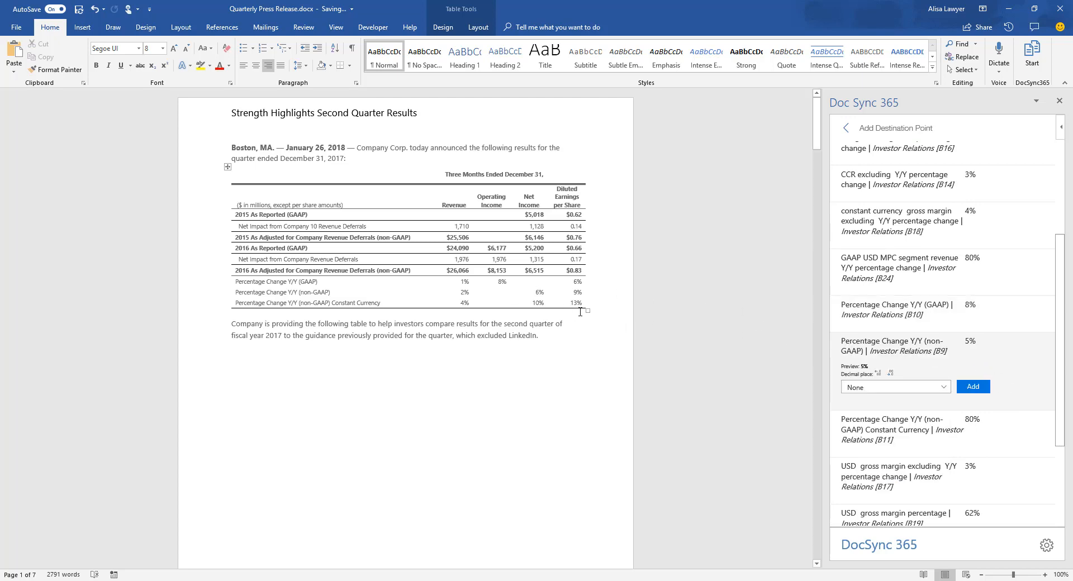
{"action": "left_click", "coordinate": [974, 387]}
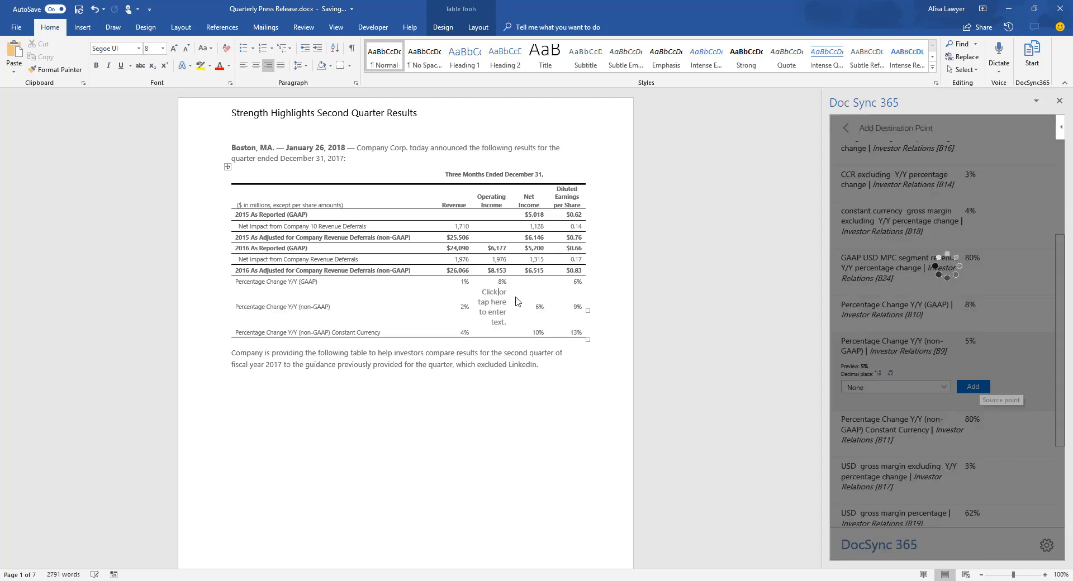
Insert the Percentage Change Y/Y (non-GAAP) Constant Currency source point into the Operating Income cell of its matching table row.
{"action": "left_click", "coordinate": [504, 302]}
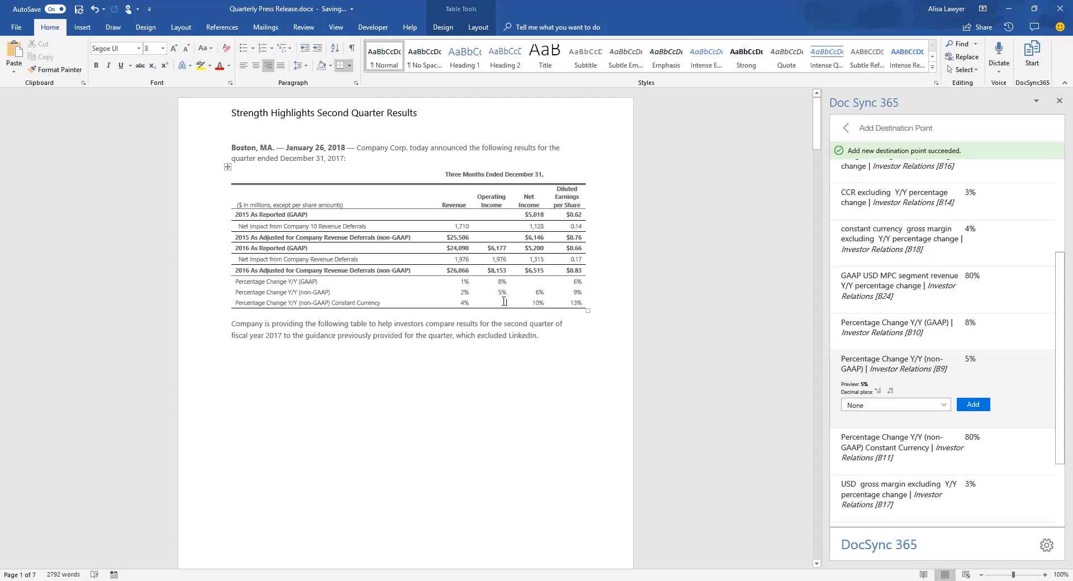
{"action": "left_click", "coordinate": [997, 463]}
{"action": "left_click", "coordinate": [974, 452]}
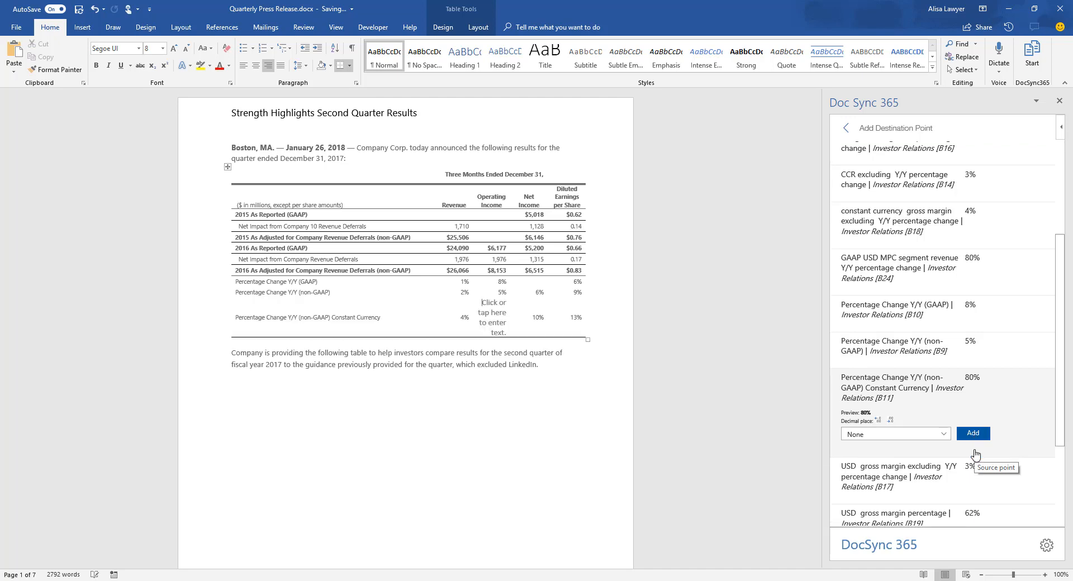
Insert the Revenue Q1 source chart as a destination point below the paragraph that follows the results table.
{"action": "scroll", "coordinate": [951, 413], "scroll_direction": "down", "scroll_amount": 3}
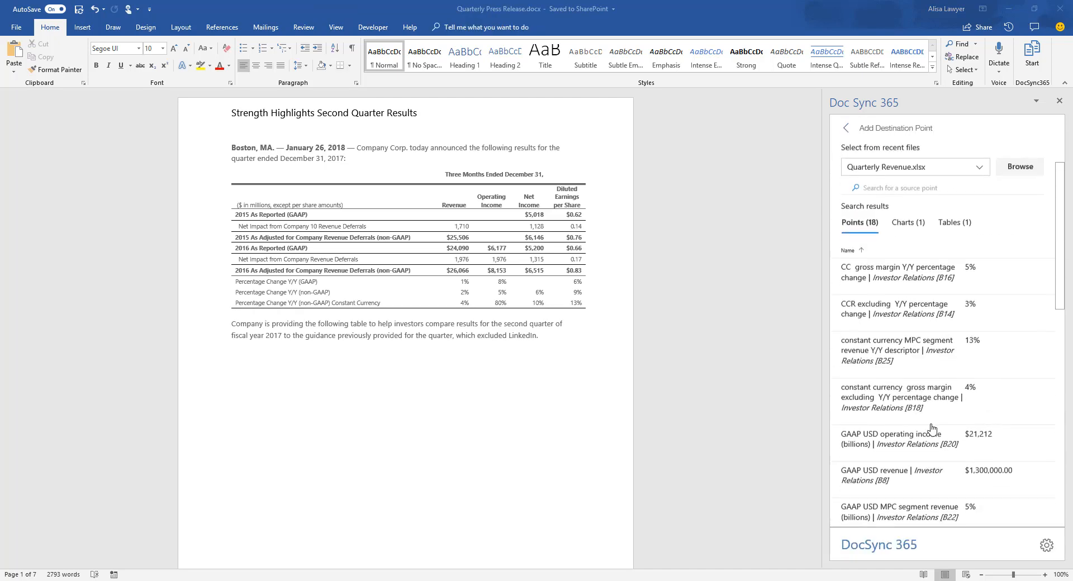
{"action": "left_click", "coordinate": [259, 365]}
{"action": "left_click", "coordinate": [909, 228]}
{"action": "left_click", "coordinate": [986, 285]}
{"action": "left_click", "coordinate": [858, 303]}
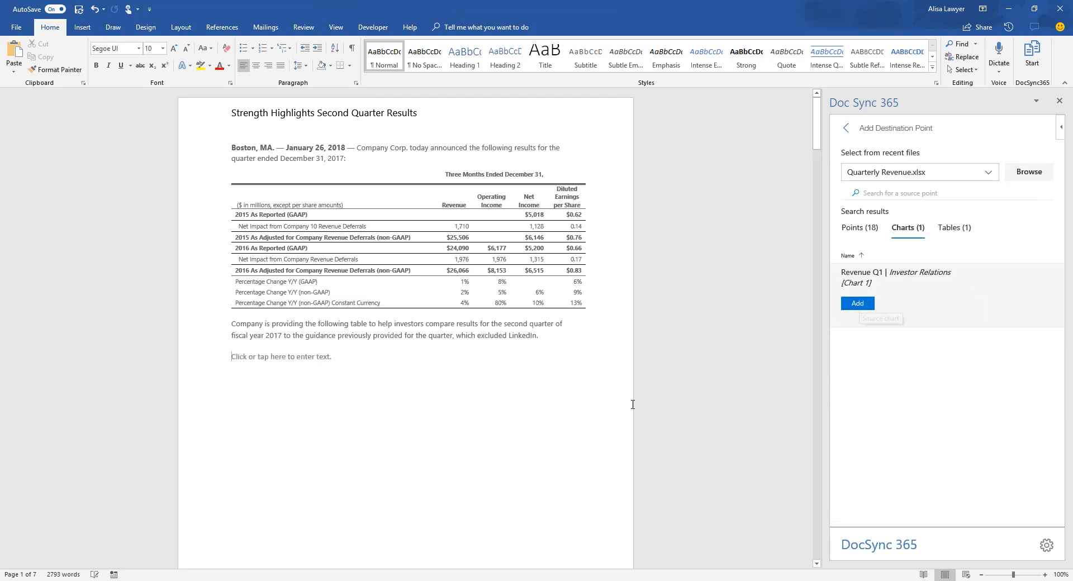
Add the Operating Income Q1 source table to the document as an image.
{"action": "left_click", "coordinate": [952, 246]}
{"action": "left_click", "coordinate": [928, 302]}
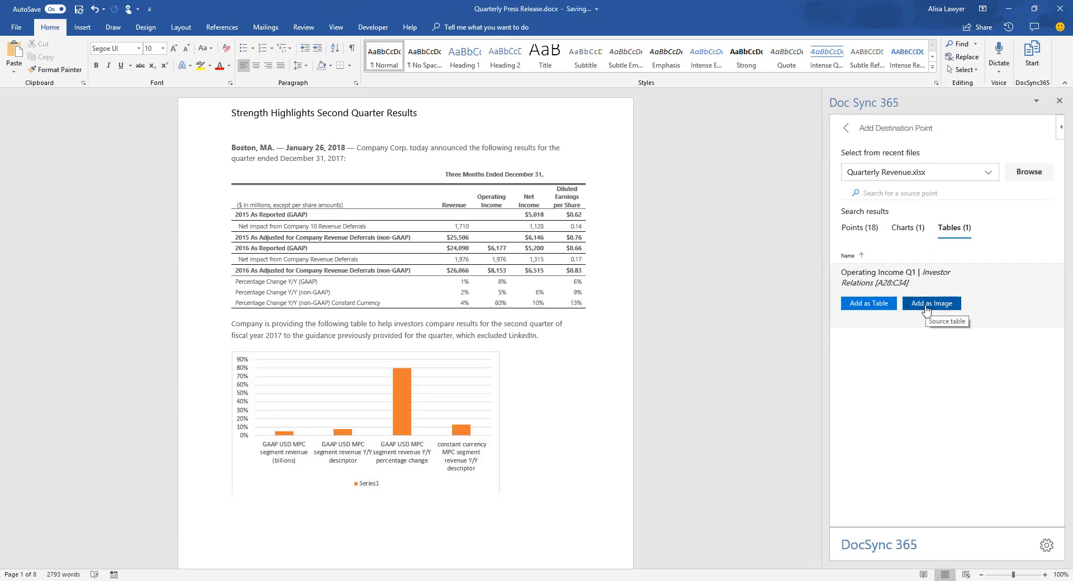
{"action": "left_click", "coordinate": [946, 303]}
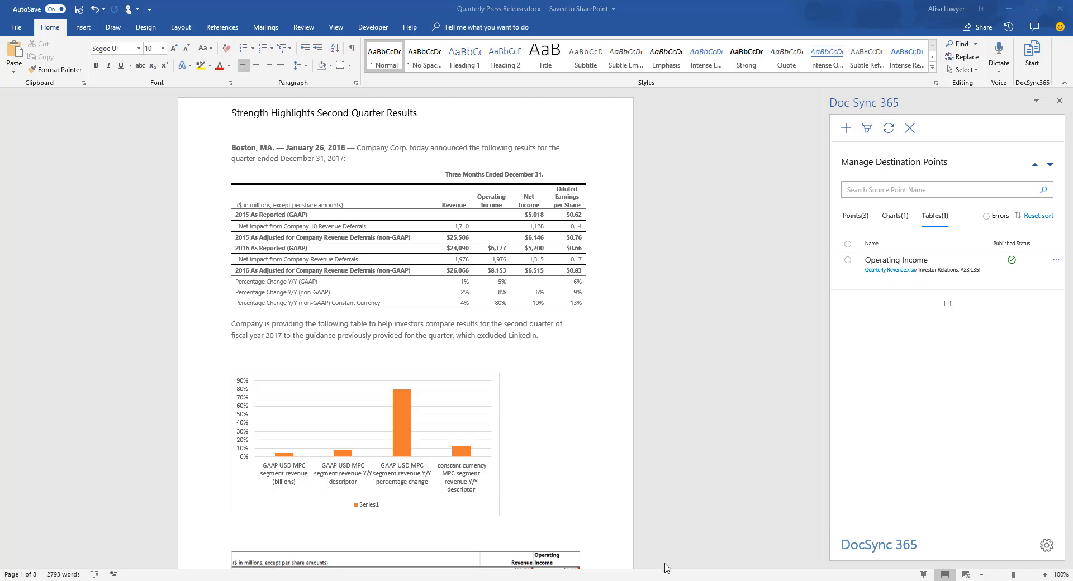
Switch to the Quarterly Revenue workbook in Excel and set B9 to 50%, B10 to 80% and B11 to 100%.
{"action": "key", "text": "alt+Tab"}
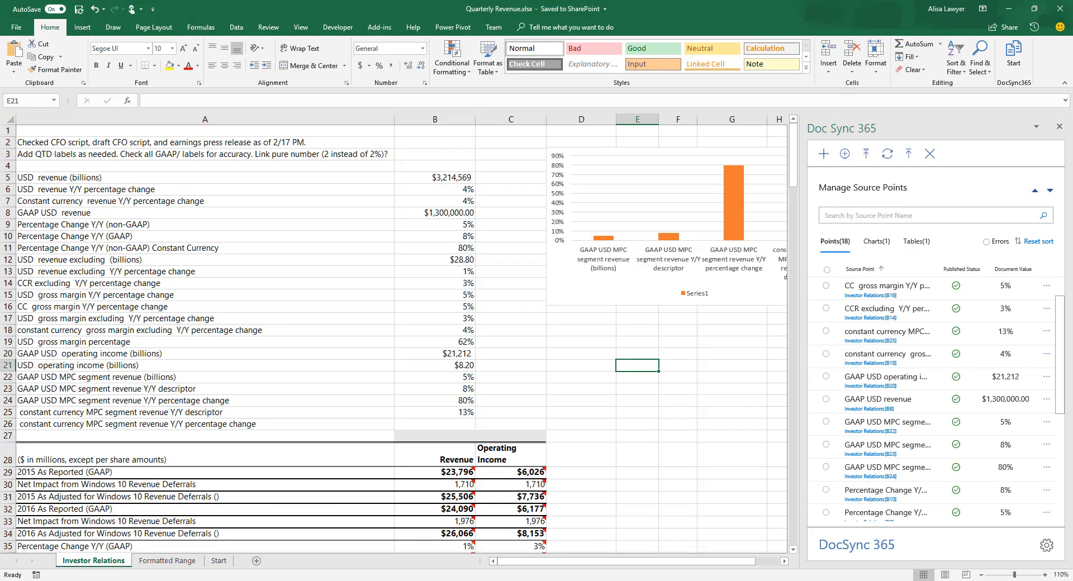
{"action": "left_click", "coordinate": [458, 226]}
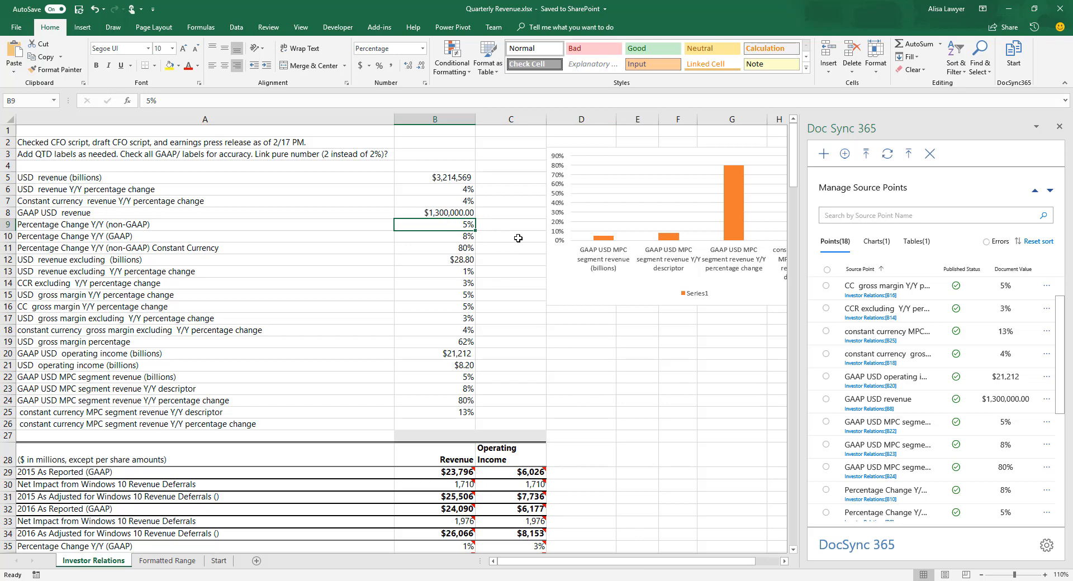
{"action": "type", "text": "50"}
{"action": "key", "text": "Return"}
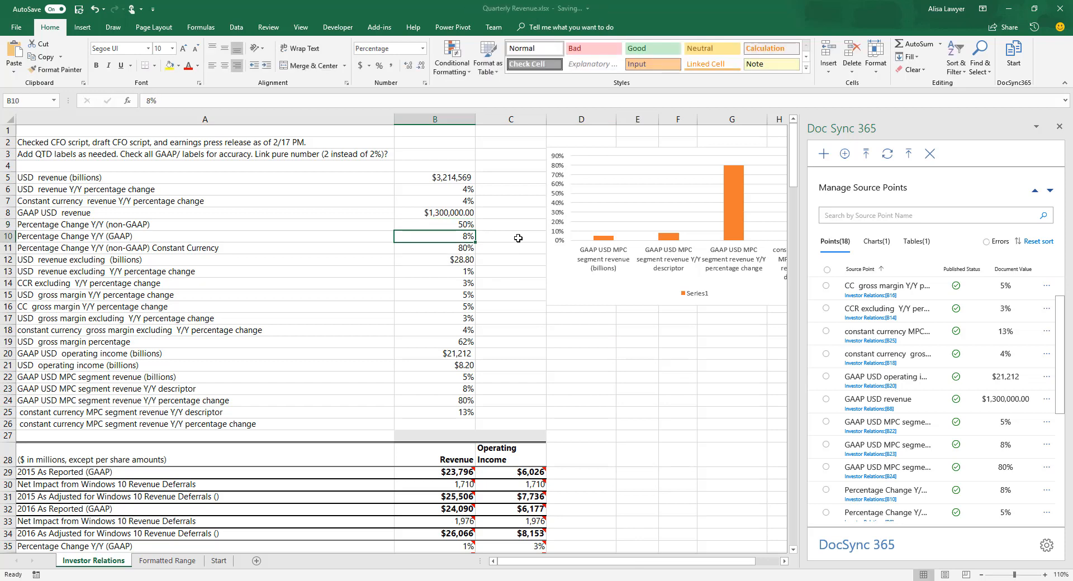
{"action": "type", "text": "80"}
{"action": "key", "text": "Return"}
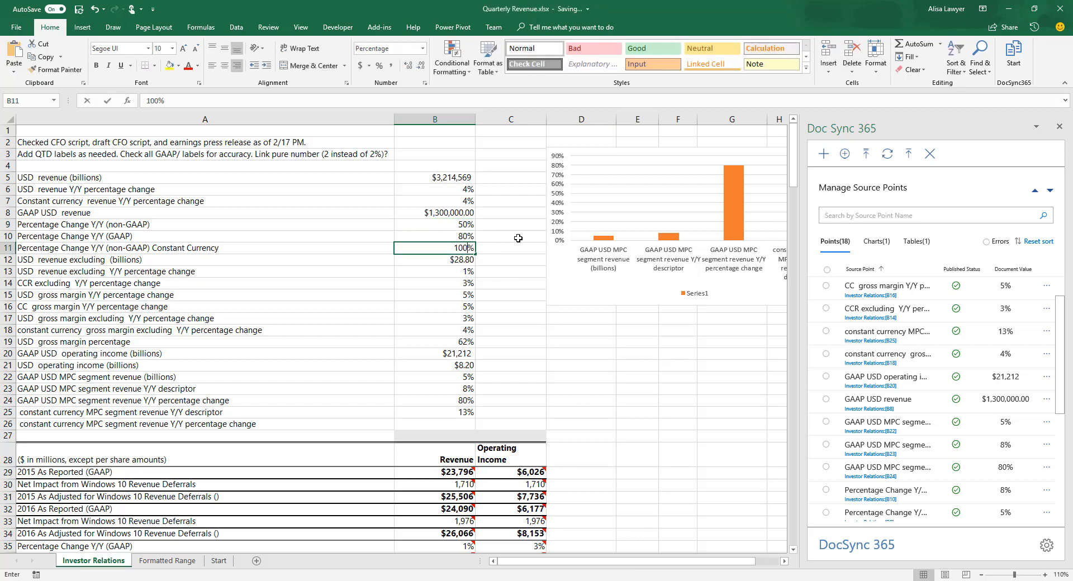
{"action": "key", "text": "Tab"}
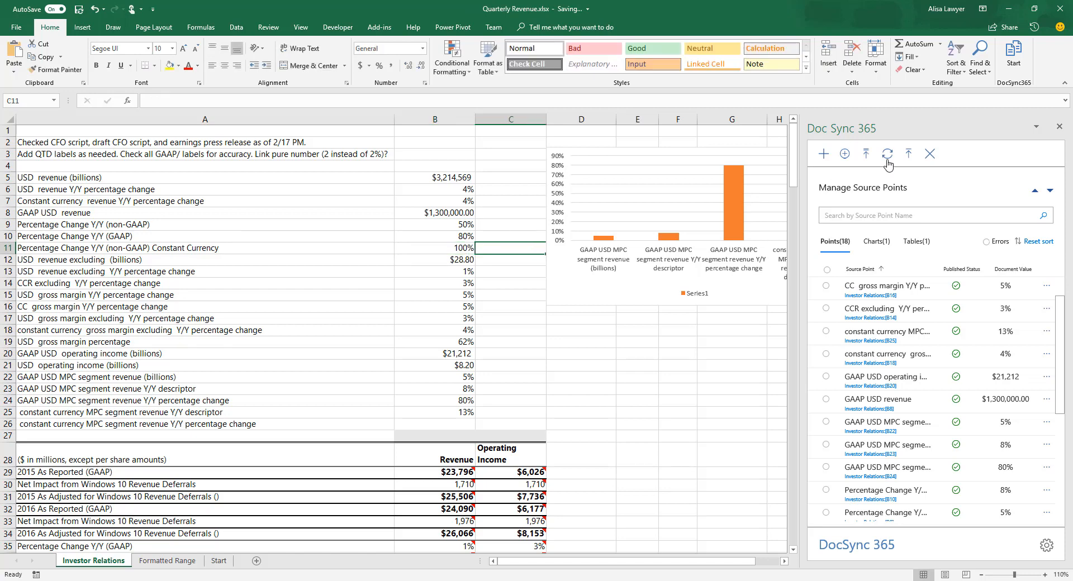
Refresh all source points, review their published status, and publish the changed percentage values.
{"action": "left_click", "coordinate": [888, 159]}
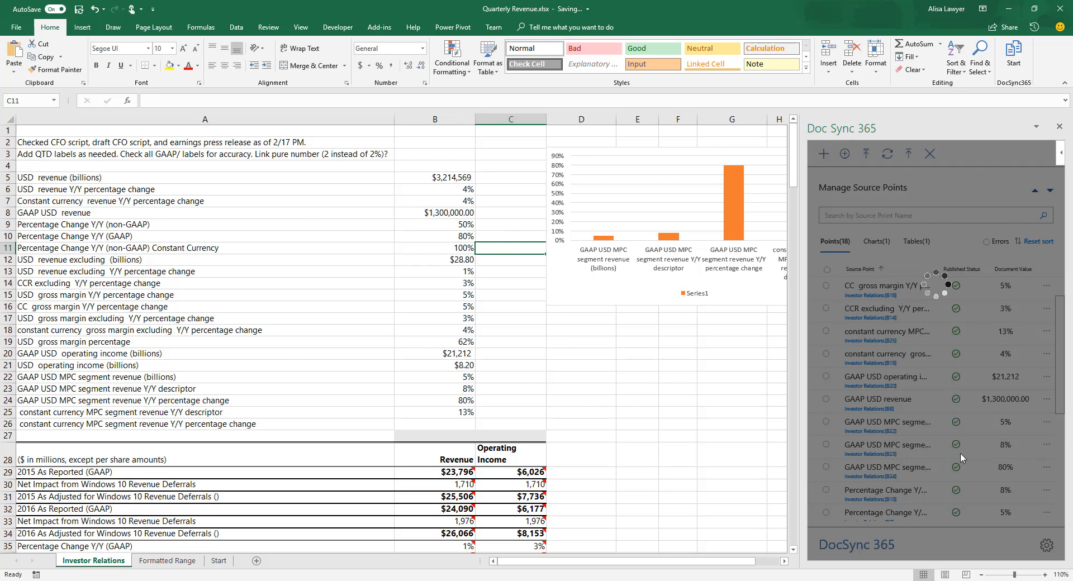
{"action": "scroll", "coordinate": [961, 455], "scroll_direction": "down", "scroll_amount": 3}
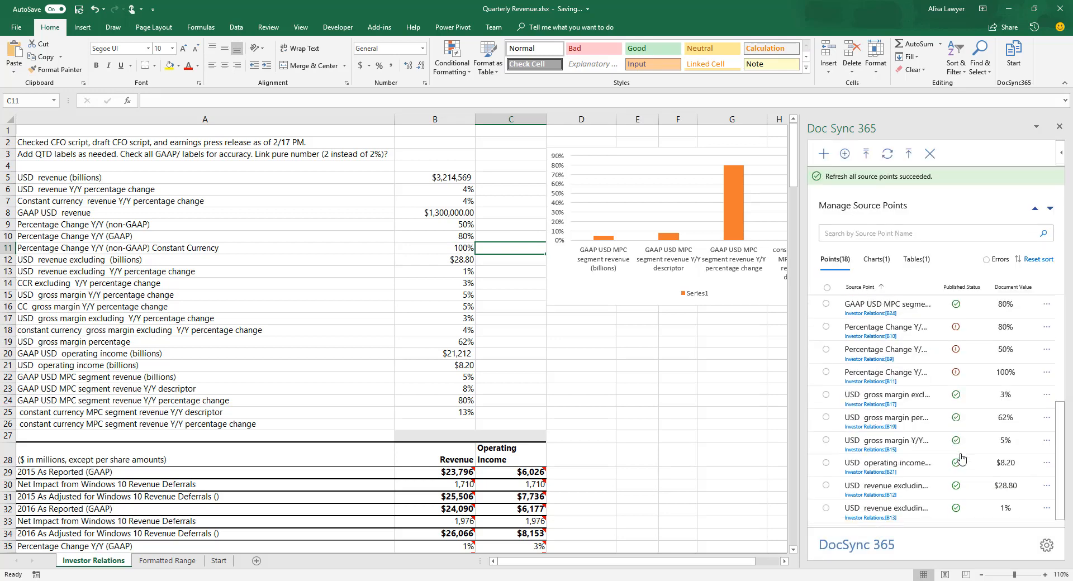
{"action": "left_click", "coordinate": [870, 155]}
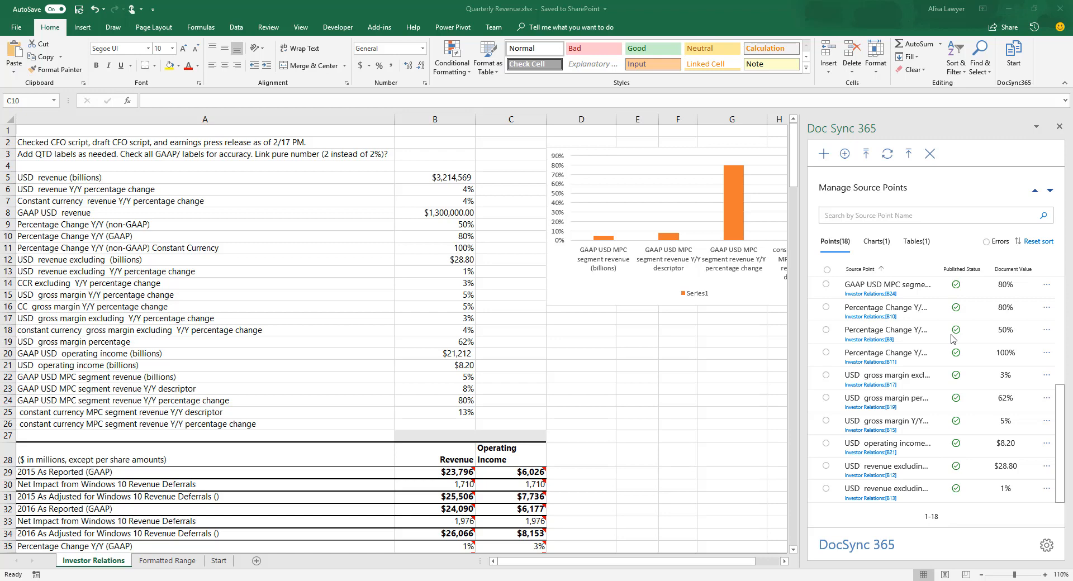
Switch to the Quarterly Press Release document in Word and refresh all destination points.
{"action": "left_click", "coordinate": [594, 580]}
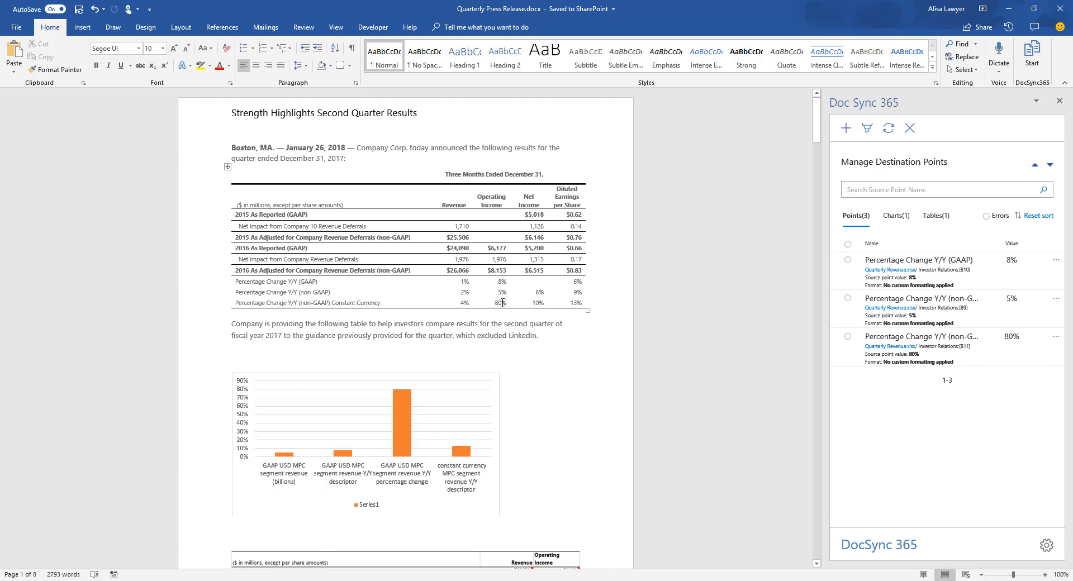
{"action": "left_click", "coordinate": [889, 128]}
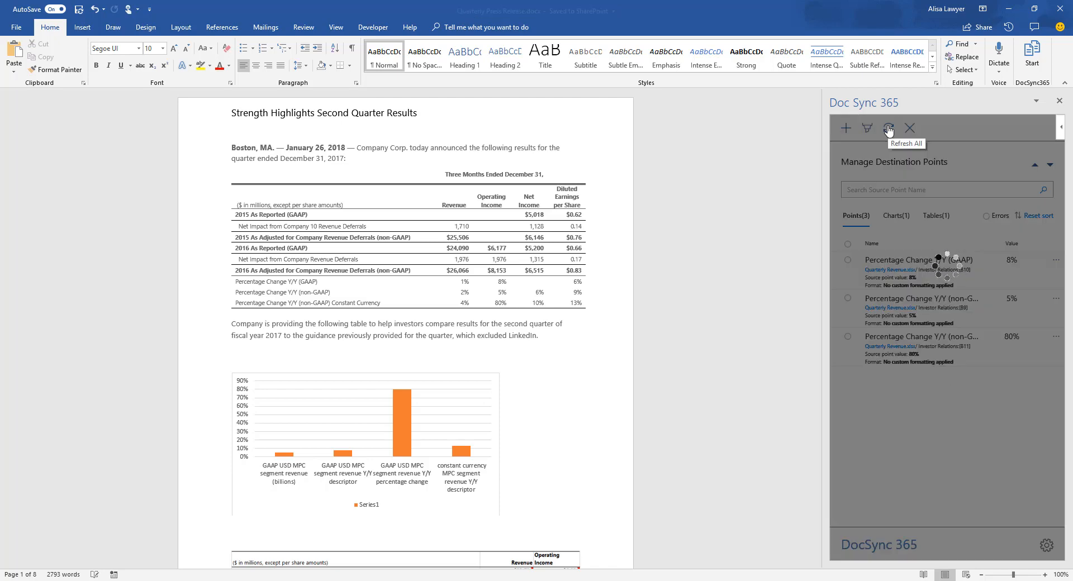